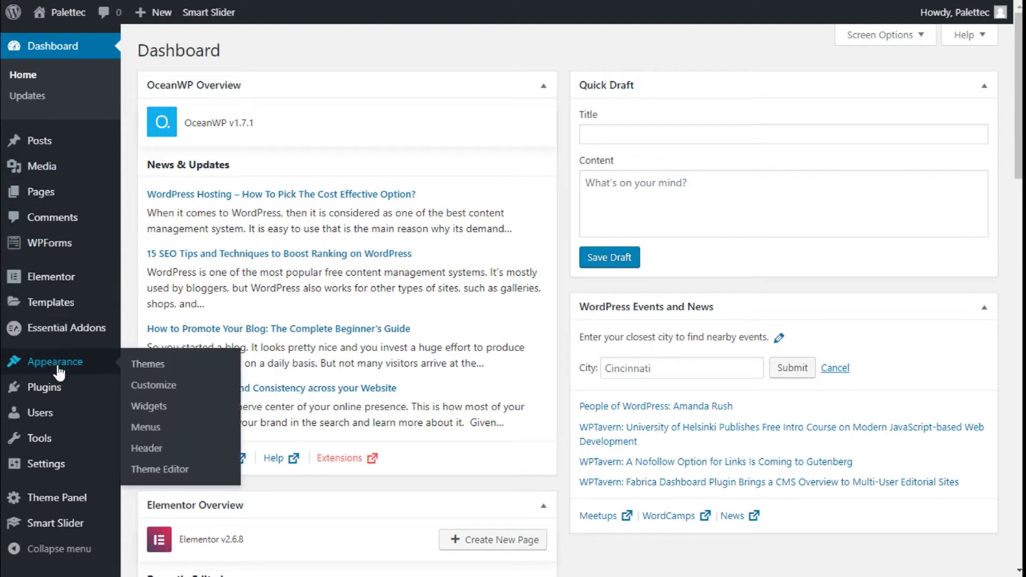
# - Go to the Menus page under Appearance, showing the existing Main Menu
pyautogui.click(154, 437)
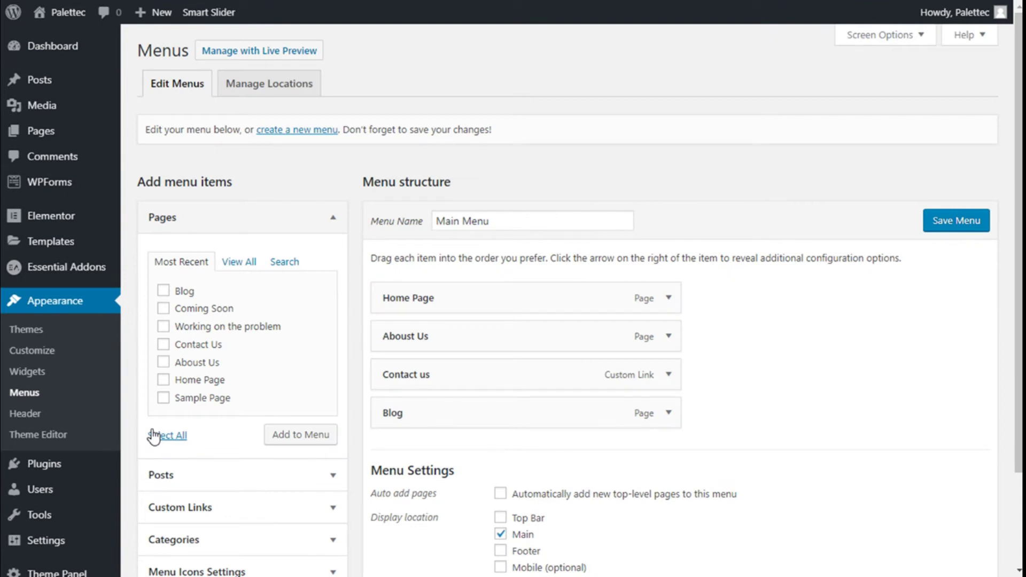
# - Create a new menu named 'Mobil Menu', correcting a typo in the name first
pyautogui.click(299, 131)
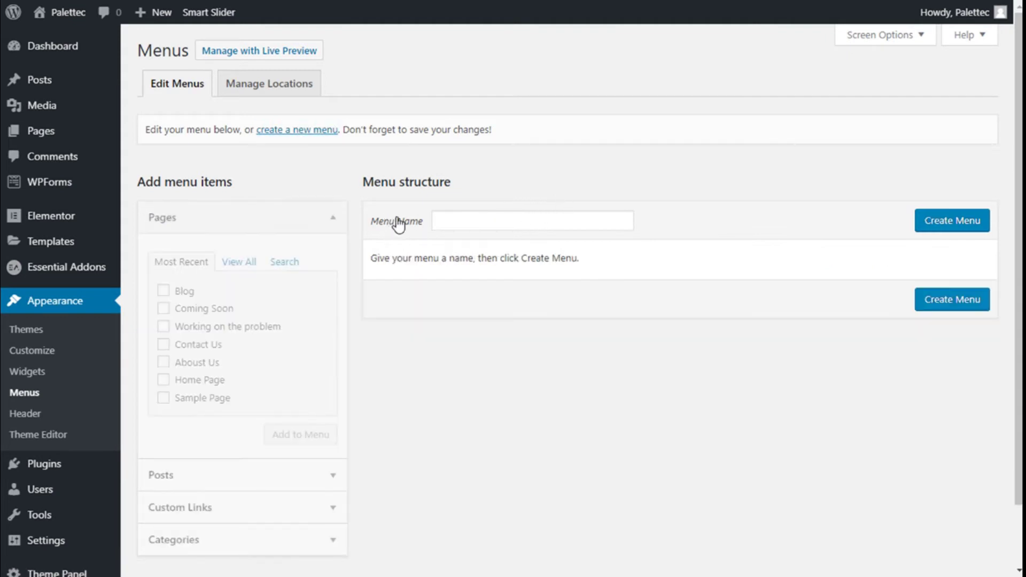
pyautogui.click(500, 223)
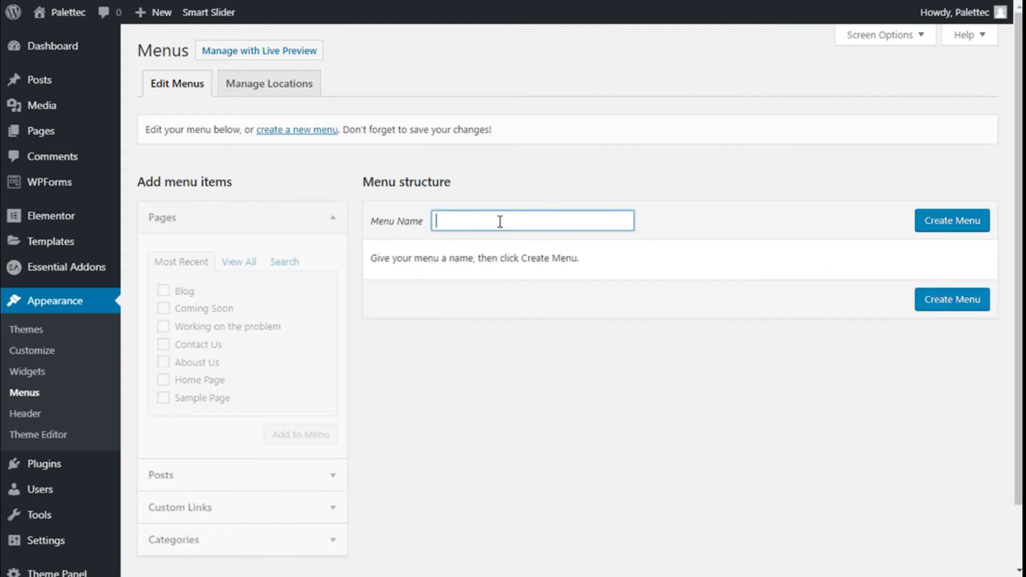
pyautogui.write('mo')
pyautogui.write('bi')
pyautogui.press('BackSpace')
pyautogui.press('BackSpace')
pyautogui.press('BackSpace')
pyautogui.press('BackSpace')
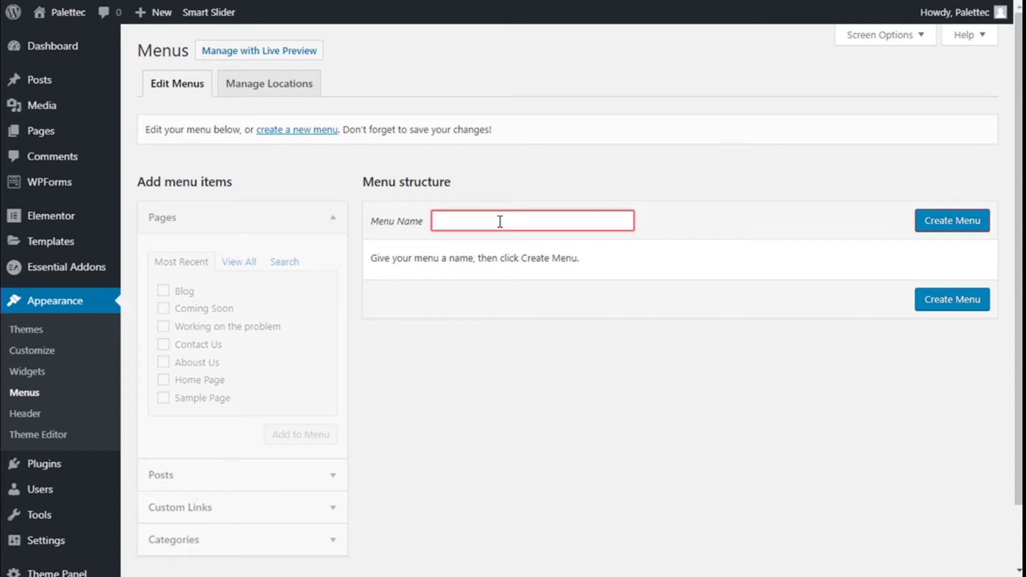
pyautogui.write('Mbo')
pyautogui.press('BackSpace')
pyautogui.press('BackSpace')
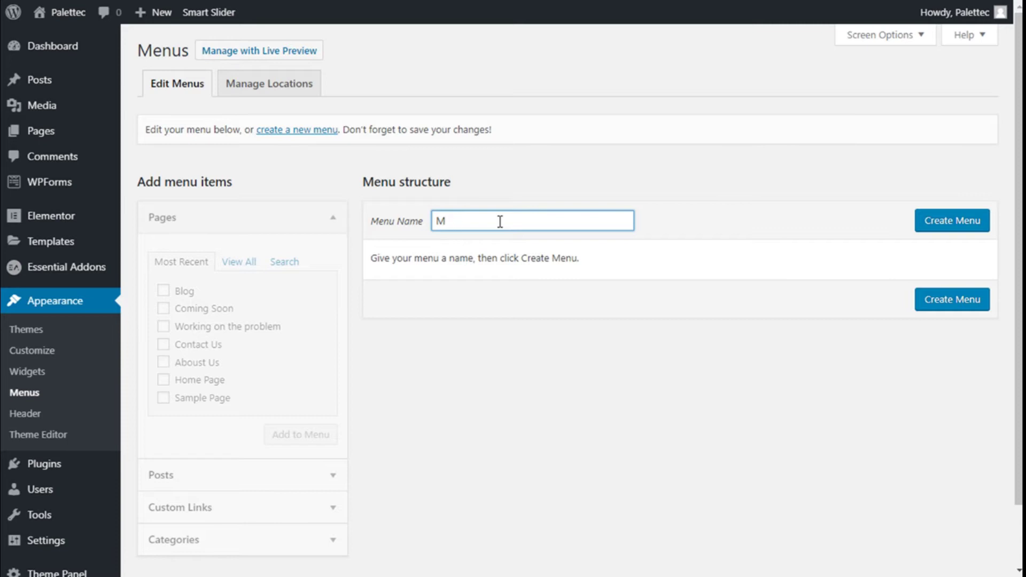
pyautogui.write('obil M')
pyautogui.write('enu')
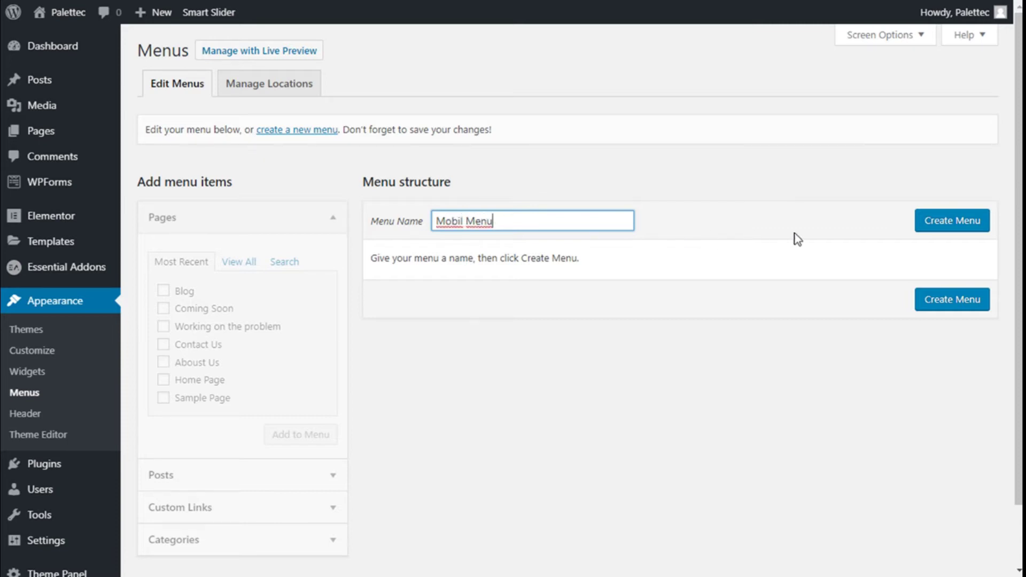
pyautogui.click(935, 232)
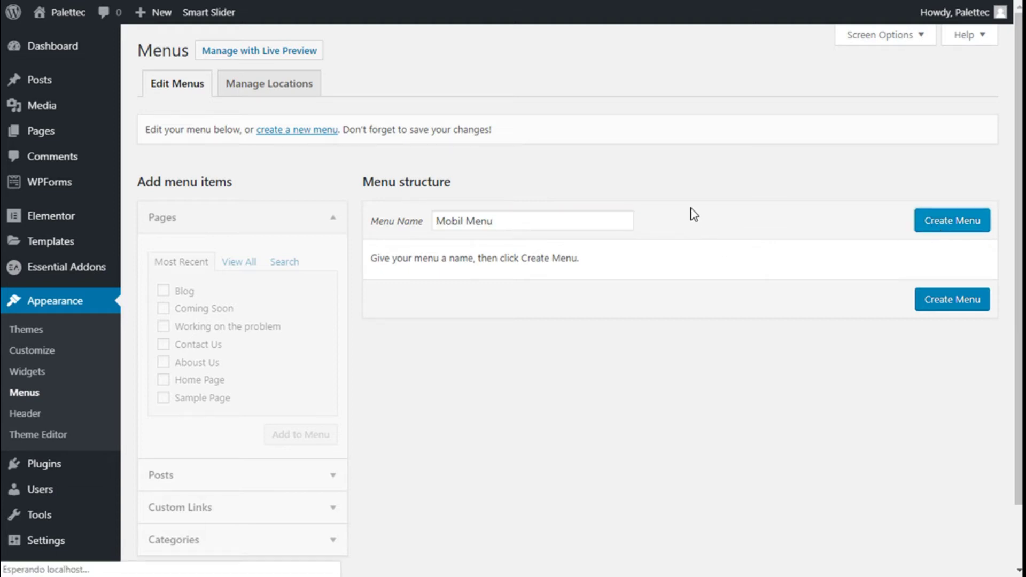
pyautogui.scroll(-2, 570, 185)
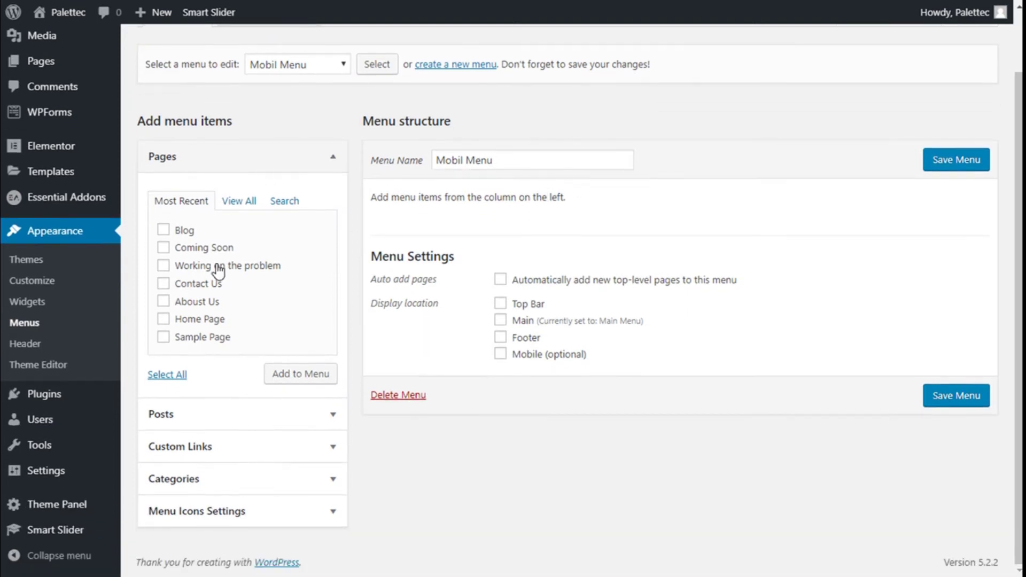
# - Add the Home Page, About Us, Contact Us and Blog pages to Mobil Menu
pyautogui.click(166, 321)
pyautogui.click(163, 302)
pyautogui.click(164, 283)
pyautogui.click(163, 230)
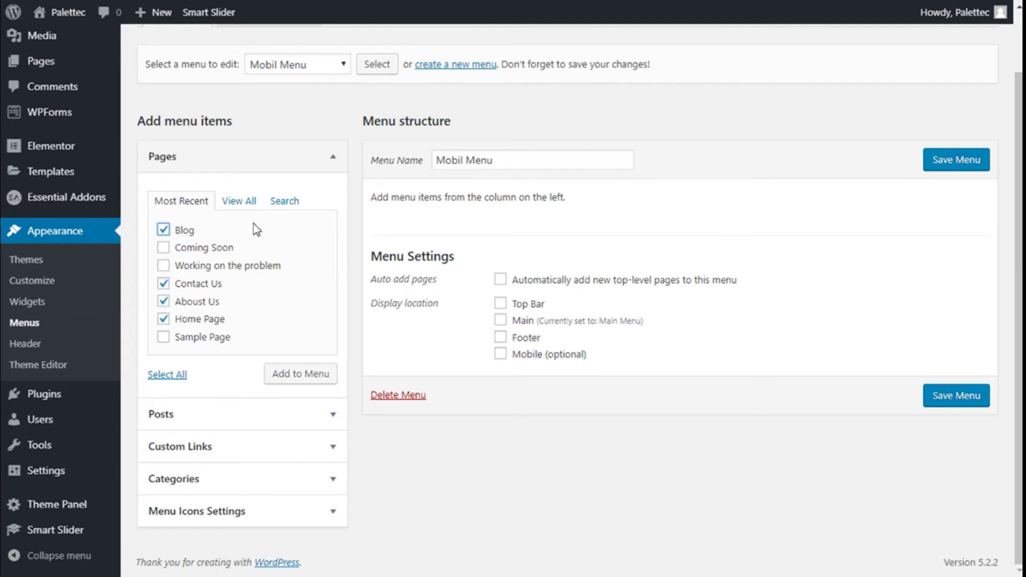
pyautogui.click(297, 377)
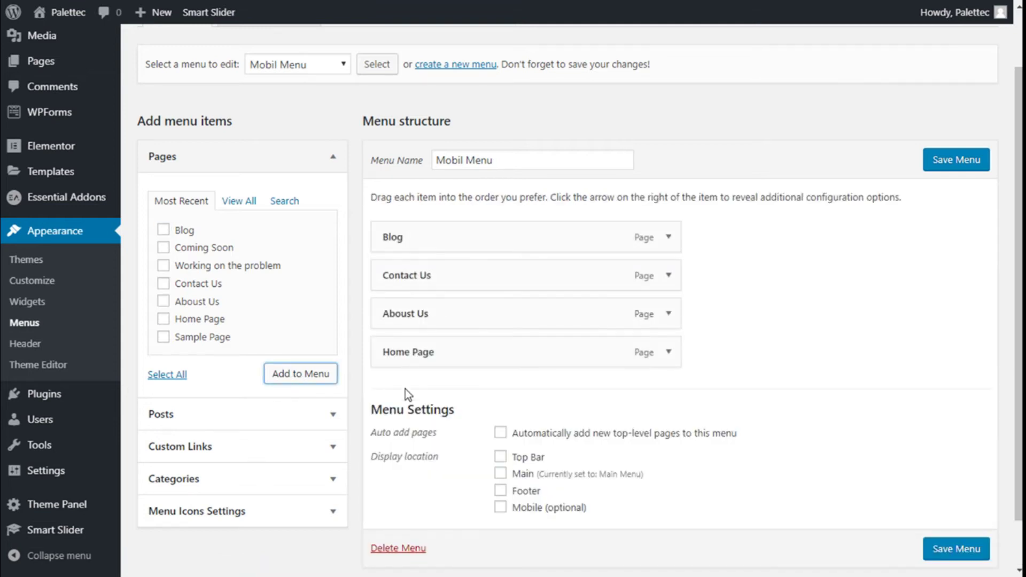
# - Order the items Home Page, Contact Us, About Us, Blog and tick the Mobile display location
pyautogui.moveTo(414, 353); pyautogui.dragTo(408, 233)
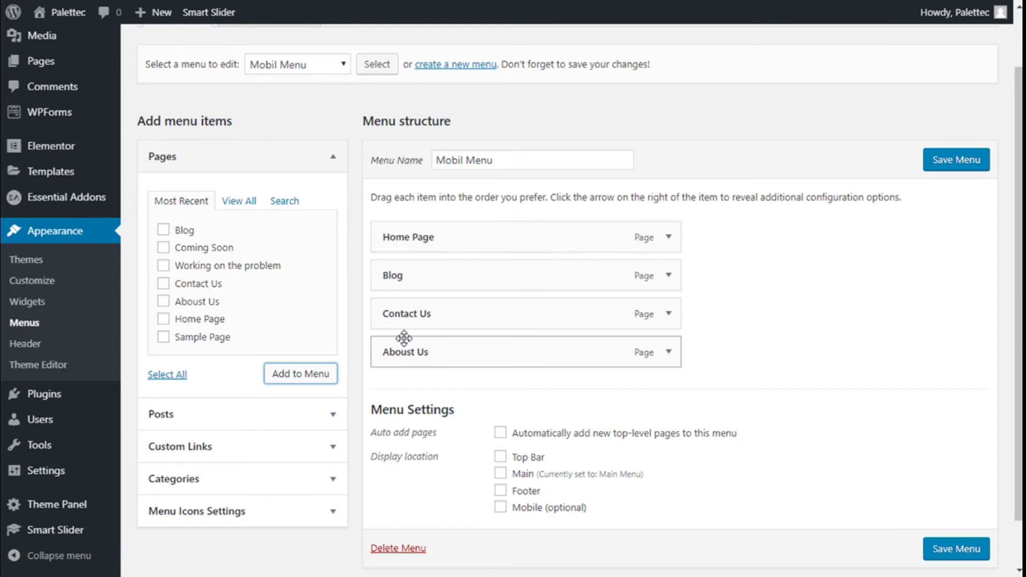
pyautogui.moveTo(403, 316)
pyautogui.mouseDown()
pyautogui.moveTo(390, 273)
pyautogui.moveTo(391, 351)
pyautogui.mouseUp()
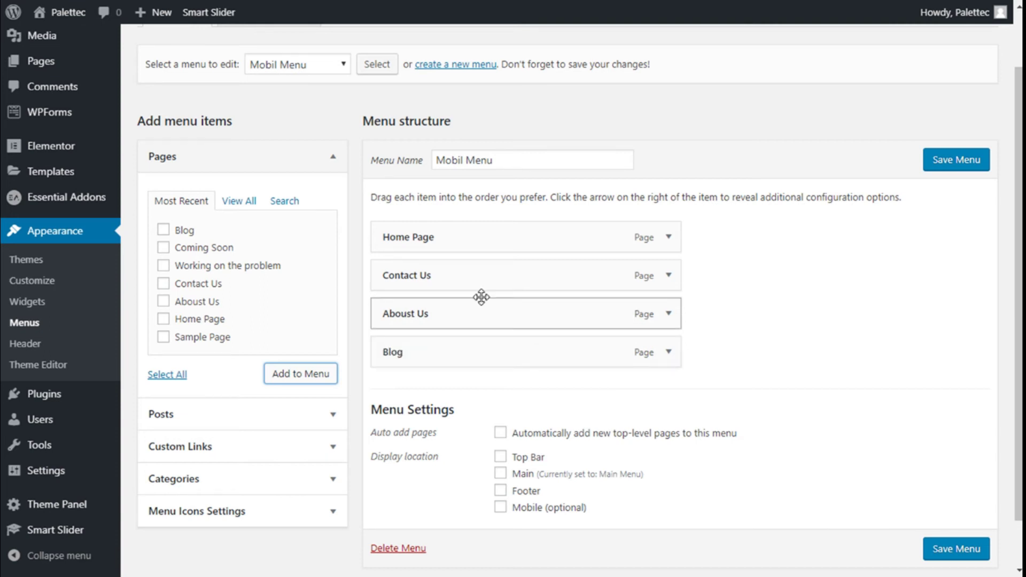
pyautogui.scroll(-2, 846, 335)
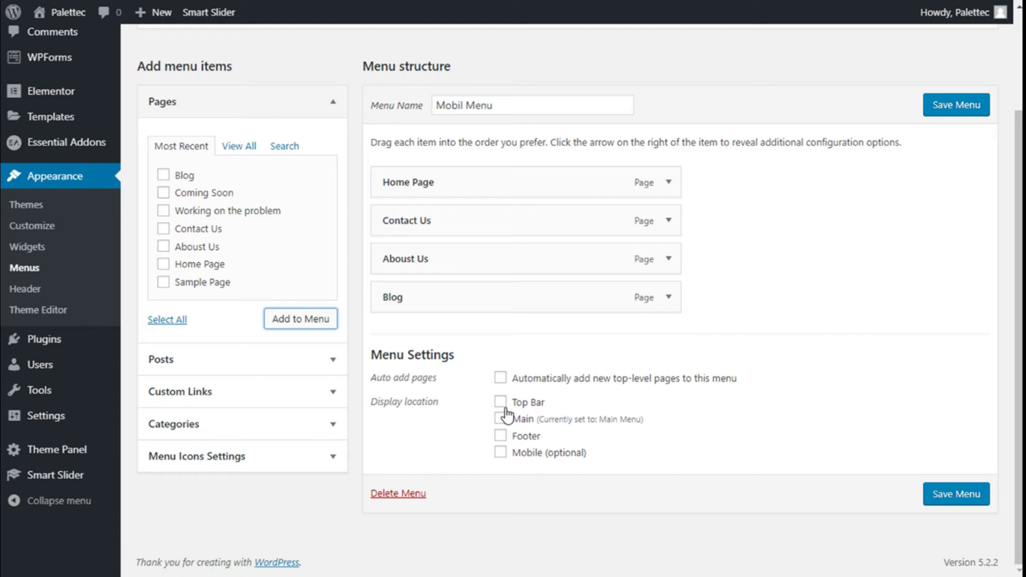
pyautogui.click(500, 453)
pyautogui.scroll(1, 908, 347)
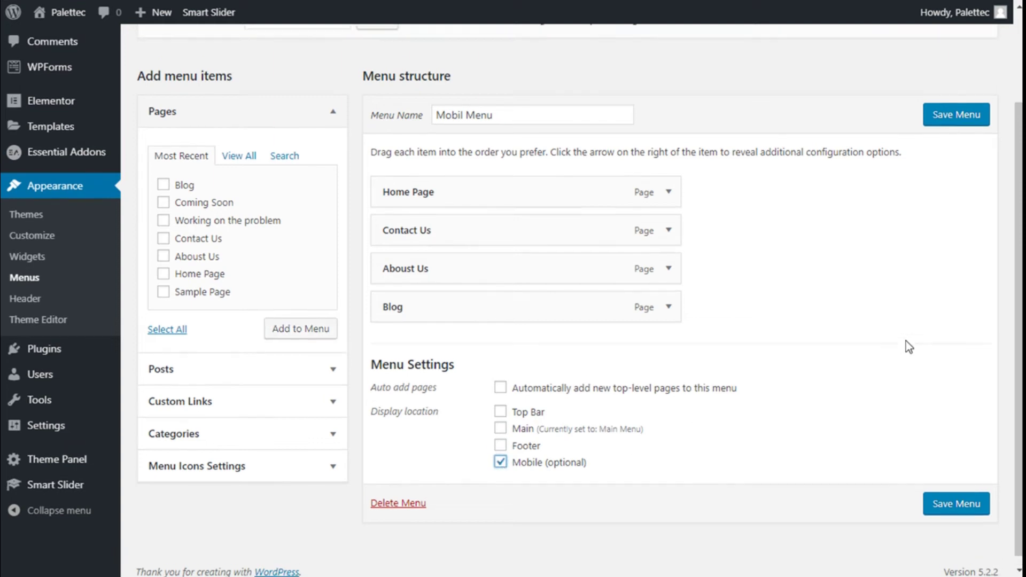
pyautogui.scroll(2, 908, 346)
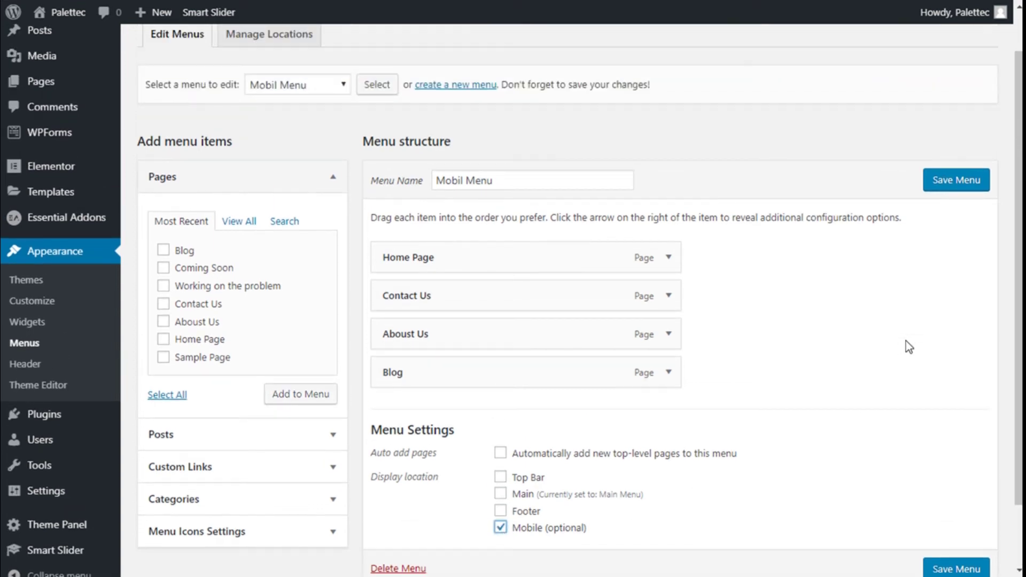
# - Expand the Home Page item's settings and collapse them again
pyautogui.click(668, 258)
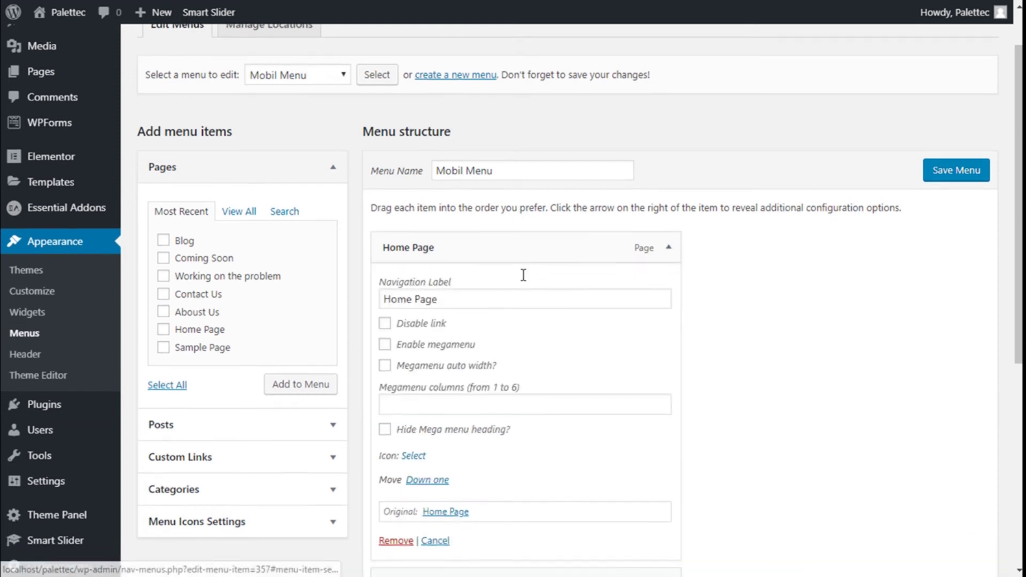
pyautogui.scroll(-3, 522, 275)
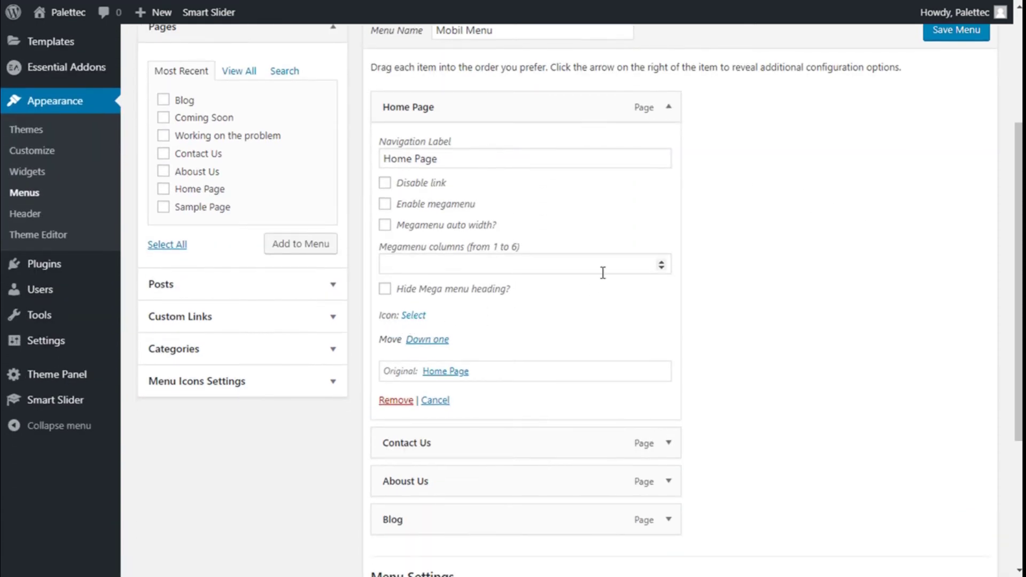
pyautogui.scroll(2, 597, 277)
pyautogui.click(669, 183)
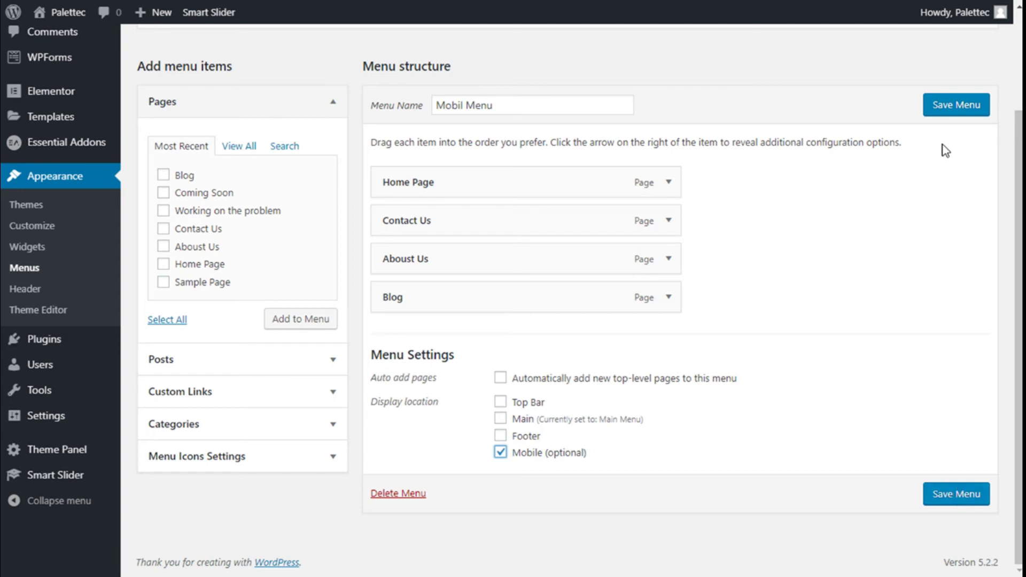
# - Save Mobil Menu and move on to the live site Customizer for Palettec
pyautogui.click(951, 116)
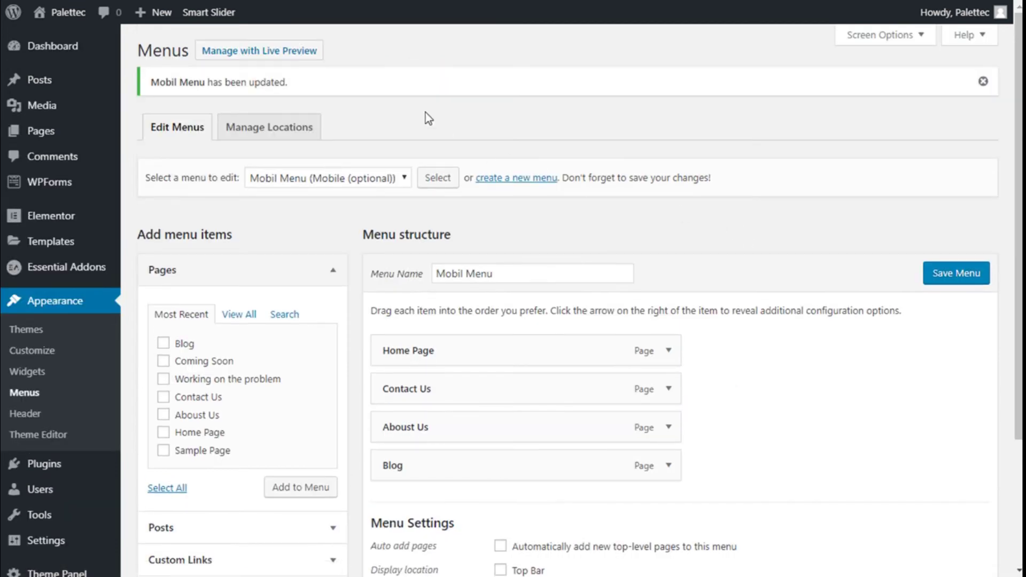
pyautogui.scroll(-1, 398, 163)
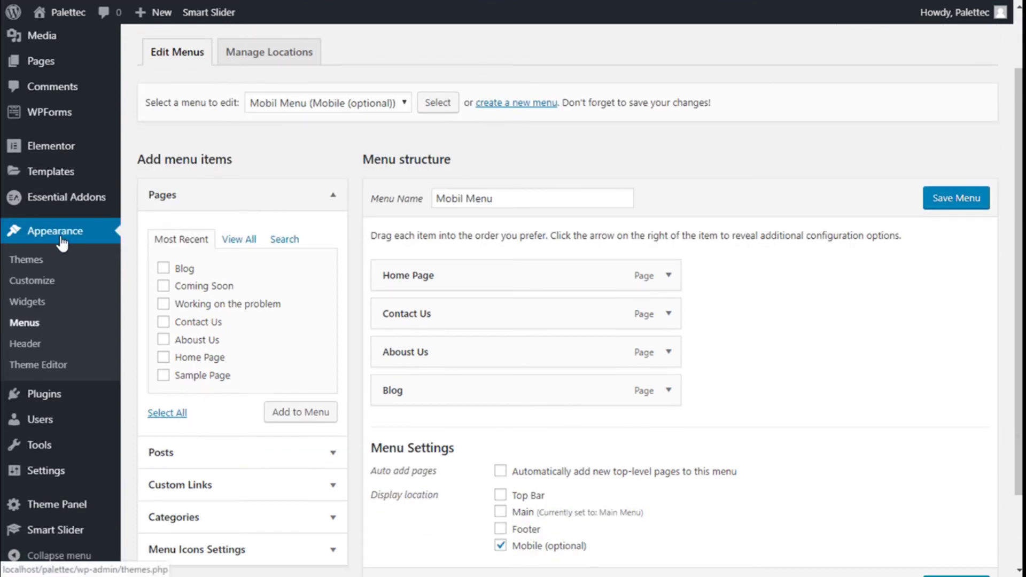
pyautogui.click(46, 288)
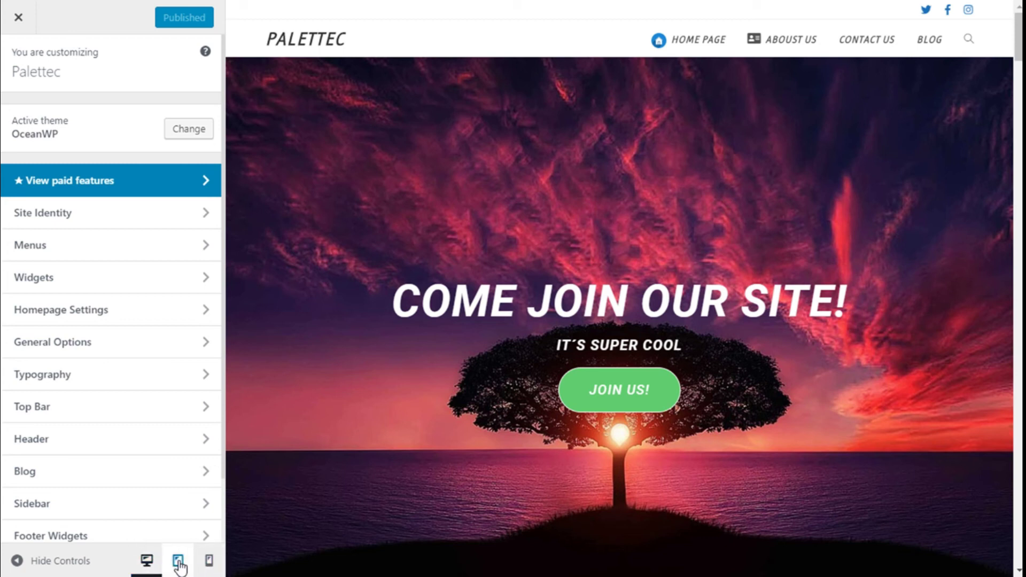
# - Preview the site in phone layout, check the mobile menu's four pages, then close it
pyautogui.click(208, 565)
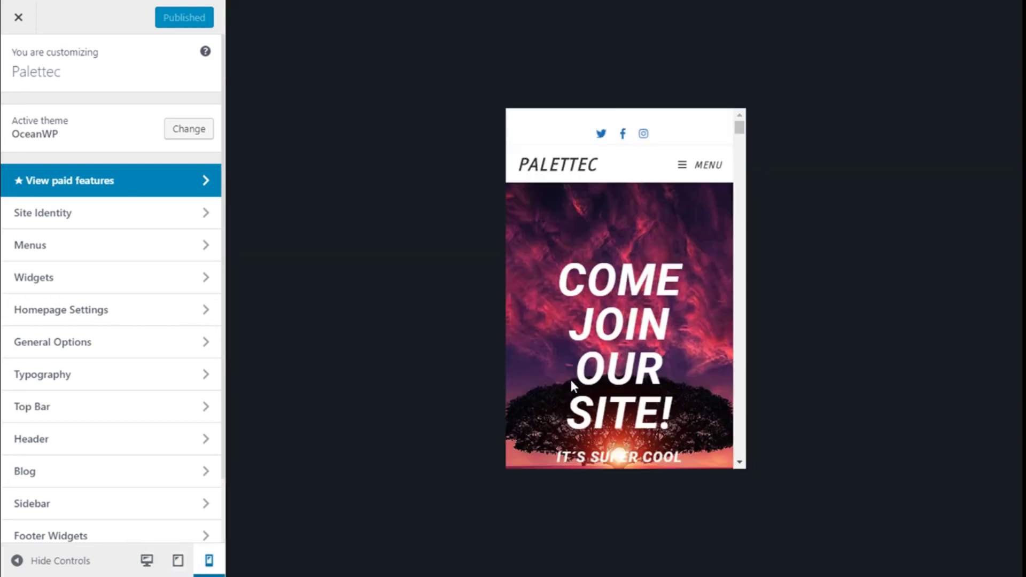
pyautogui.click(693, 167)
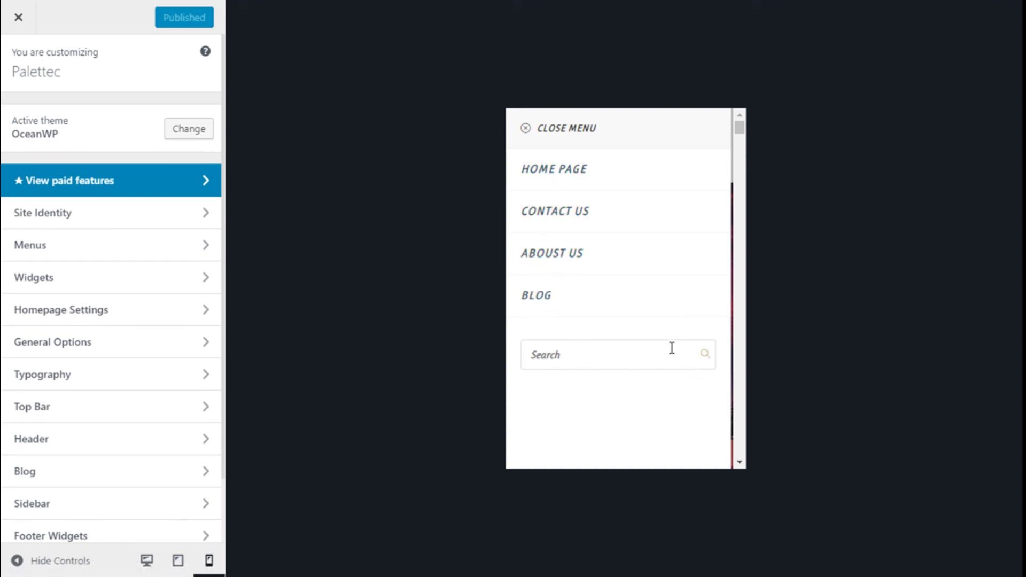
pyautogui.click(529, 132)
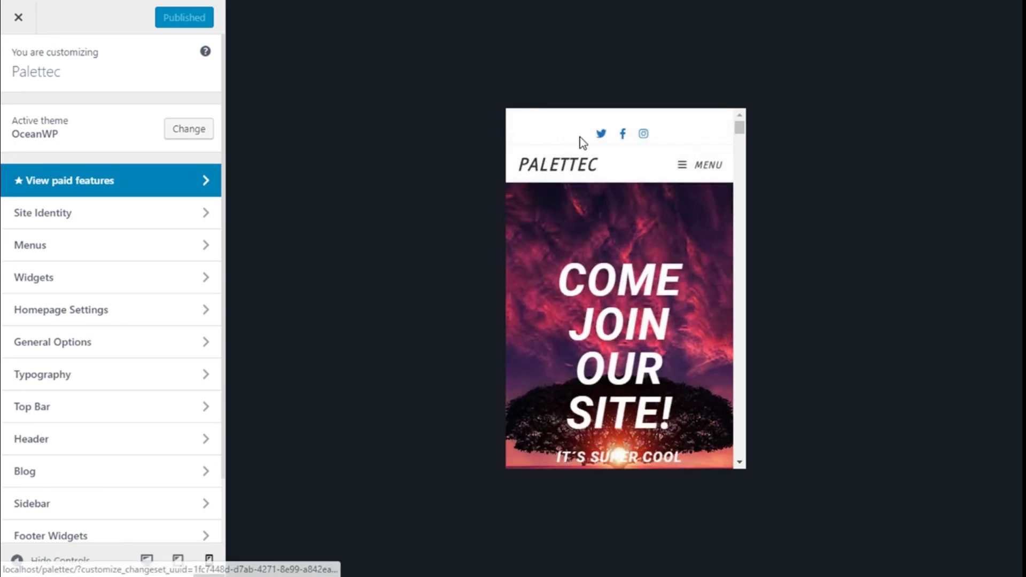